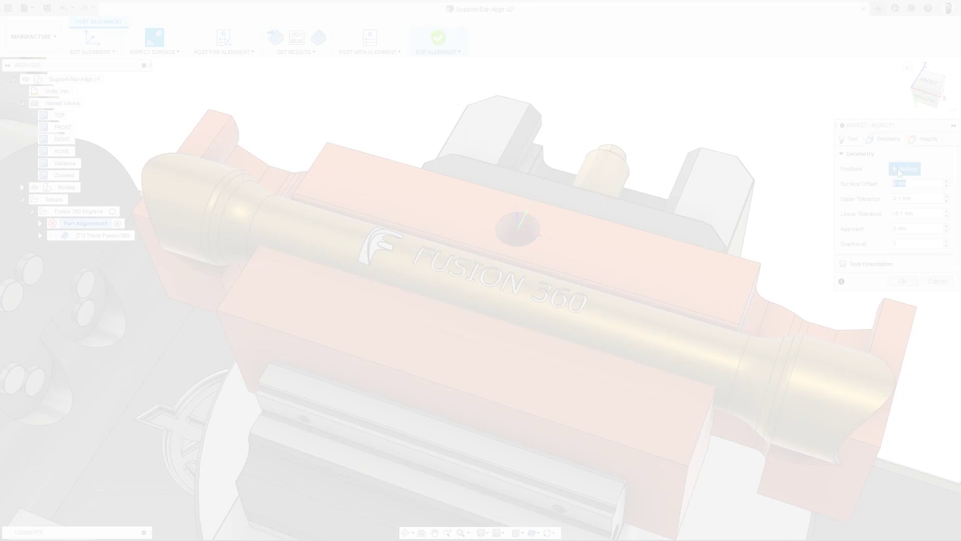
- Add six probe points across the end and along the length of the support bar
{"action": "left_click", "coordinate": [174, 218]}
{"action": "left_click", "coordinate": [181, 176]}
{"action": "left_click", "coordinate": [215, 160]}
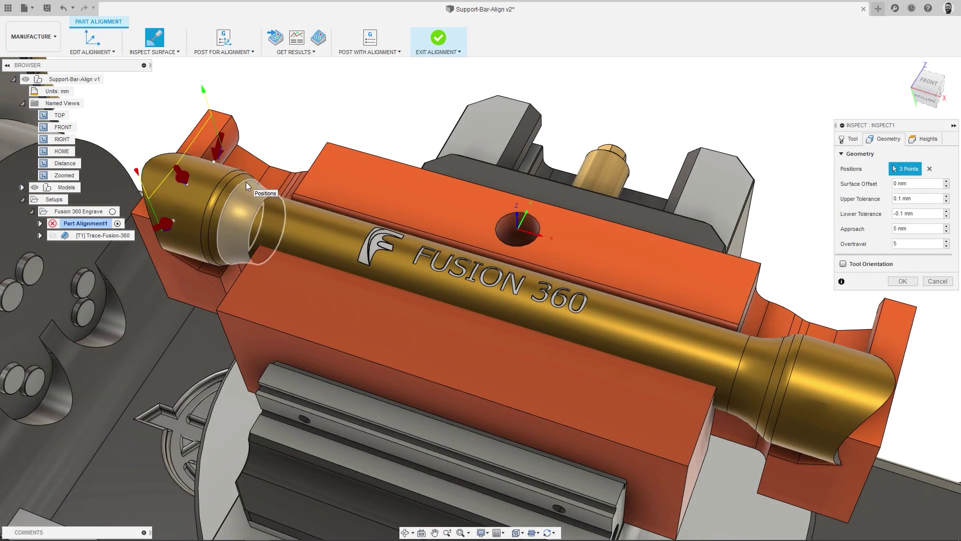
{"action": "left_click", "coordinate": [221, 223]}
{"action": "left_click", "coordinate": [256, 236]}
{"action": "left_click", "coordinate": [338, 206]}
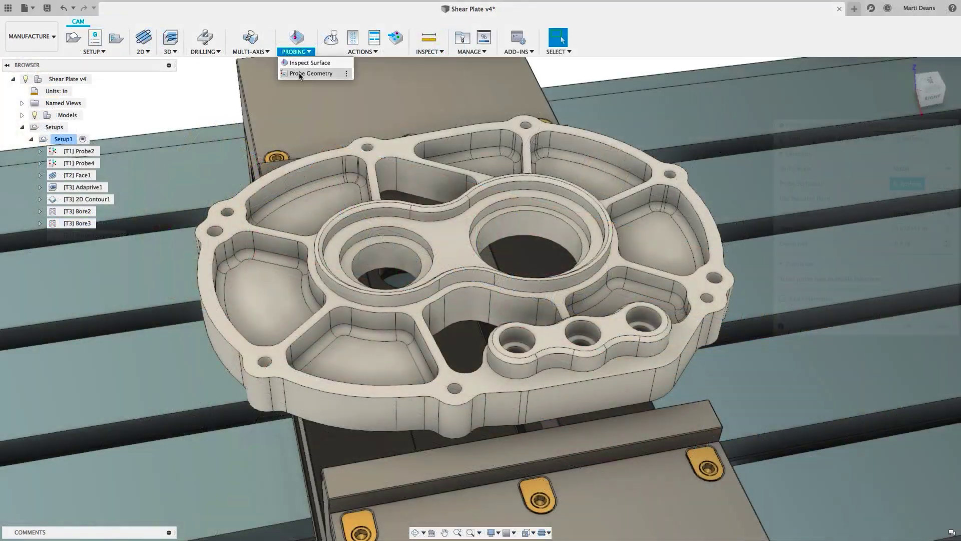
- Probe the shear plate's central hole face with an Out of Position Action enabled
{"action": "left_click", "coordinate": [300, 75]}
{"action": "left_click", "coordinate": [560, 225]}
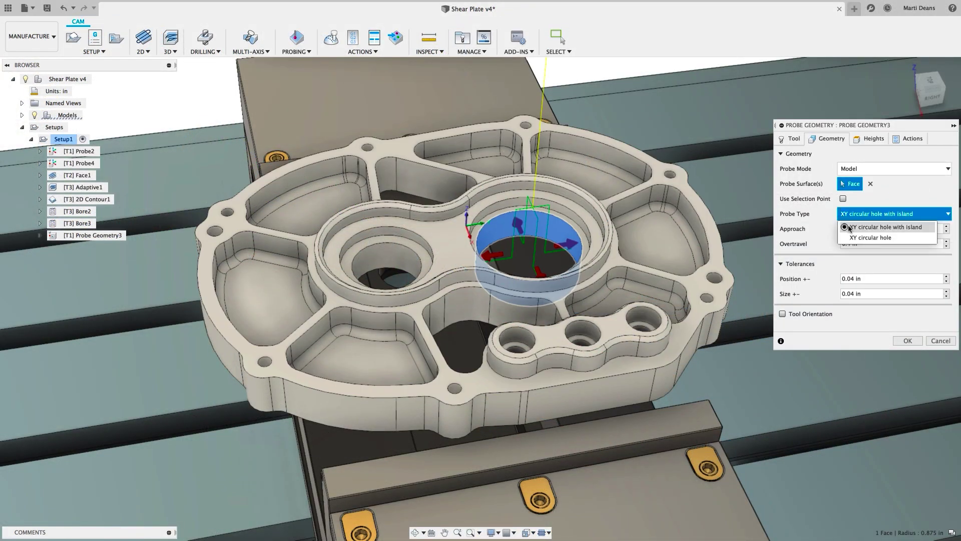
{"action": "left_click", "coordinate": [894, 143]}
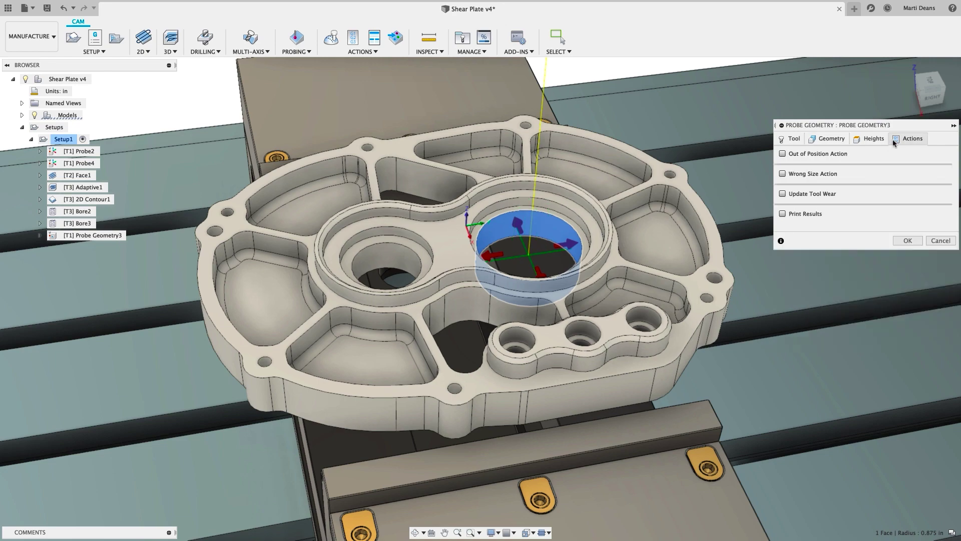
{"action": "left_click", "coordinate": [789, 155]}
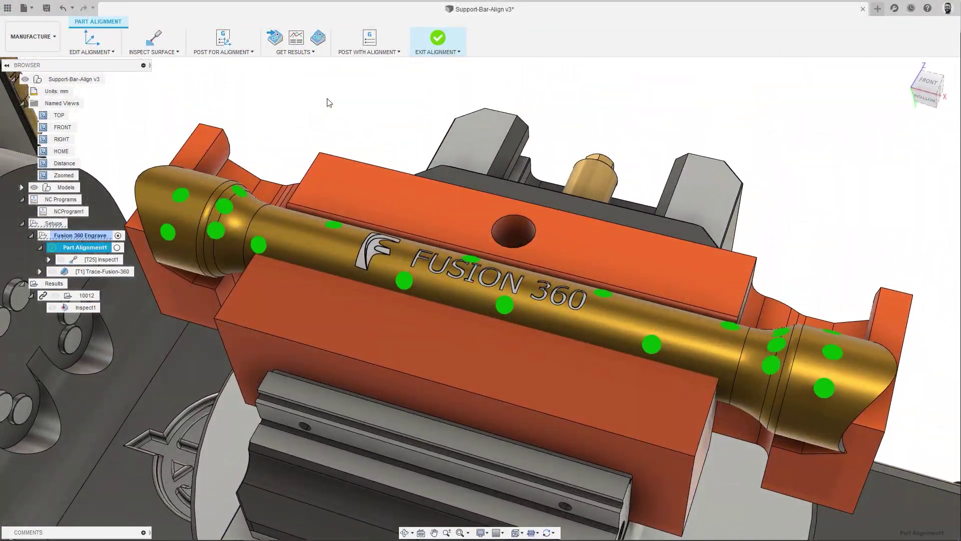
- Open the part alignment's Inspection Results table of nominal, contact and deviation values
{"action": "left_click", "coordinate": [295, 37]}
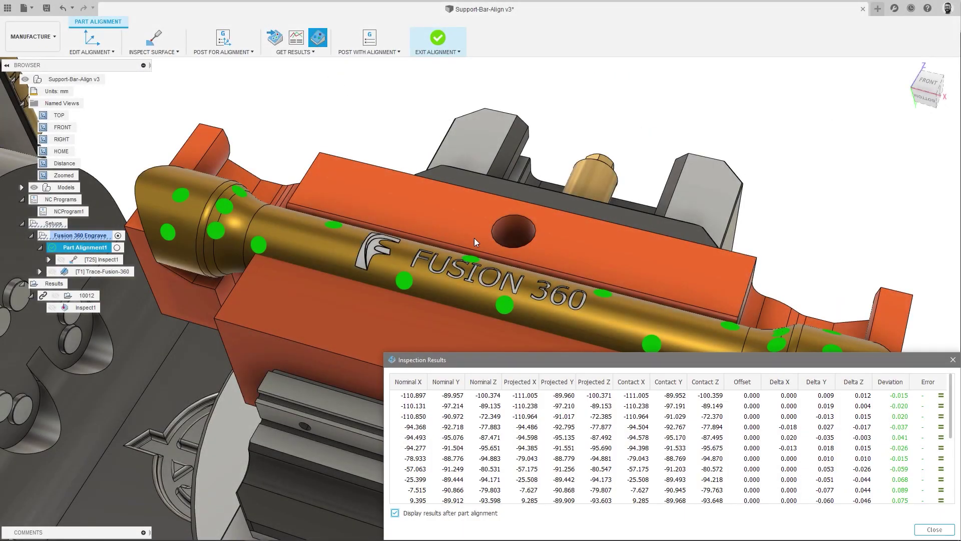
{"action": "scroll", "coordinate": [952, 431], "scroll_direction": "down", "scroll_amount": 2}
{"action": "scroll", "coordinate": [952, 430], "scroll_direction": "down", "scroll_amount": 1}
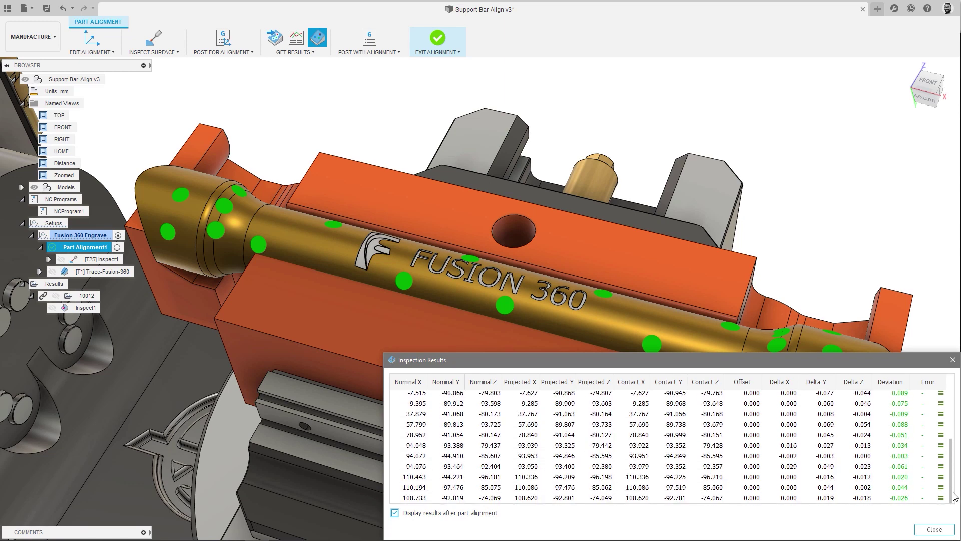
{"action": "scroll", "coordinate": [955, 425], "scroll_direction": "up", "scroll_amount": 3}
- Close the Inspection Results table and exit the part alignment
{"action": "left_click", "coordinate": [932, 529]}
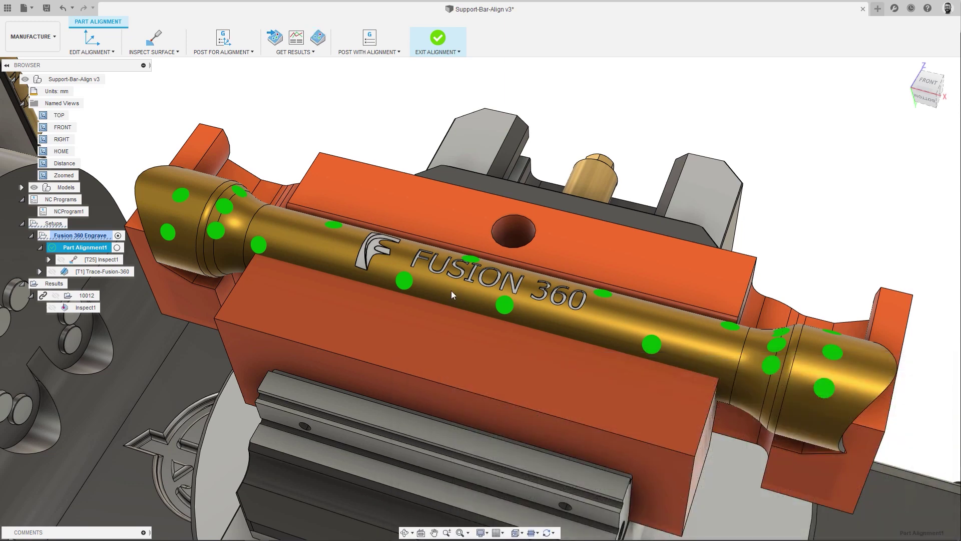
{"action": "double_click", "coordinate": [64, 175]}
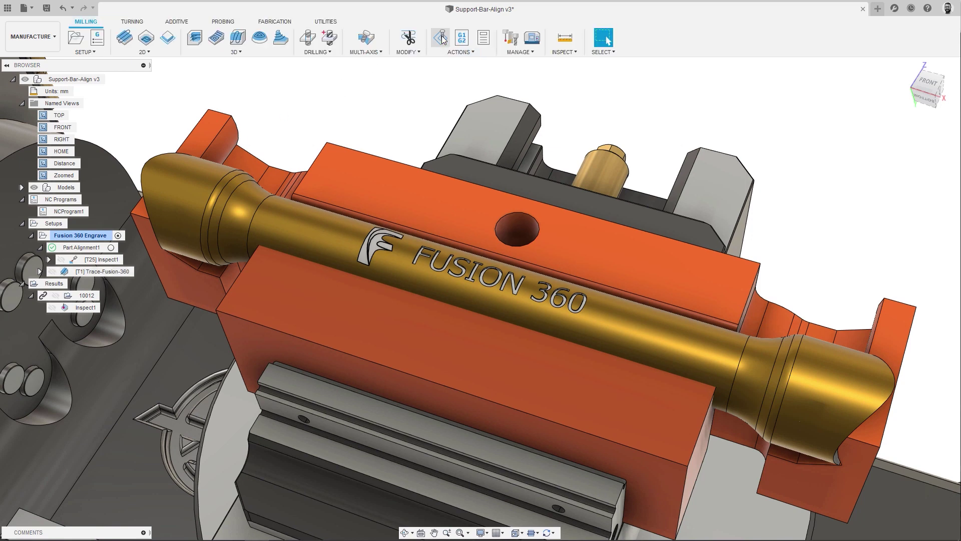
- Simulate the Trace-Fusion-360 engraving toolpath and confirm posting its aligned NC program
{"action": "left_click", "coordinate": [121, 273]}
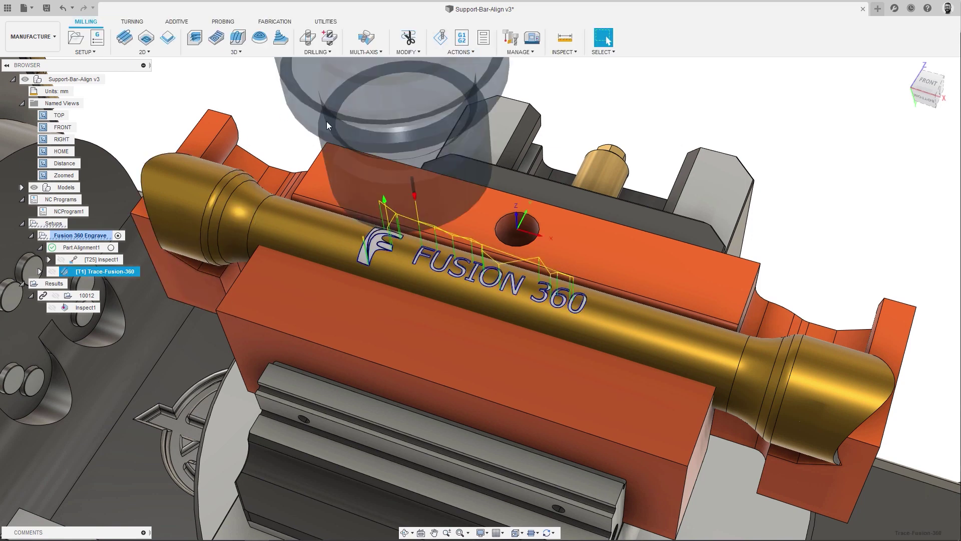
{"action": "left_click", "coordinate": [442, 42]}
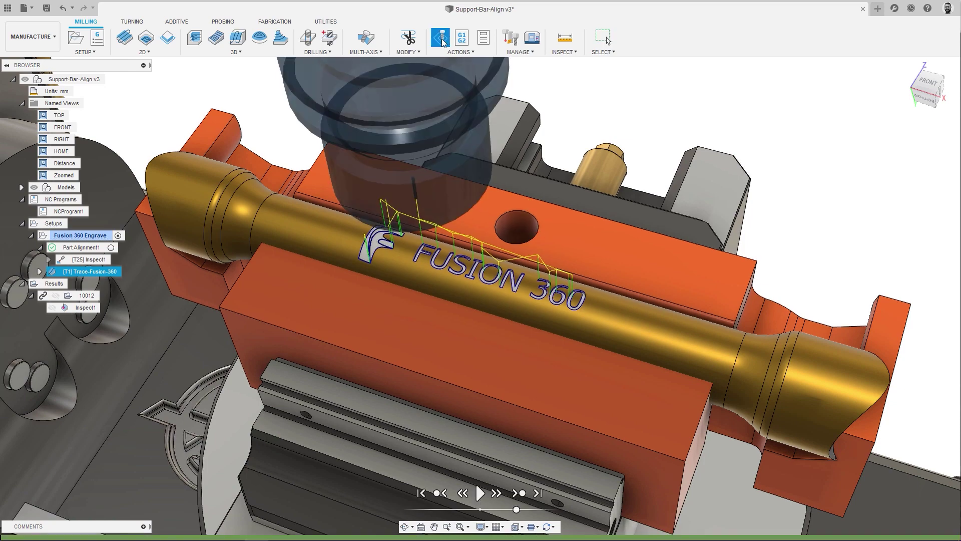
{"action": "left_click", "coordinate": [483, 497]}
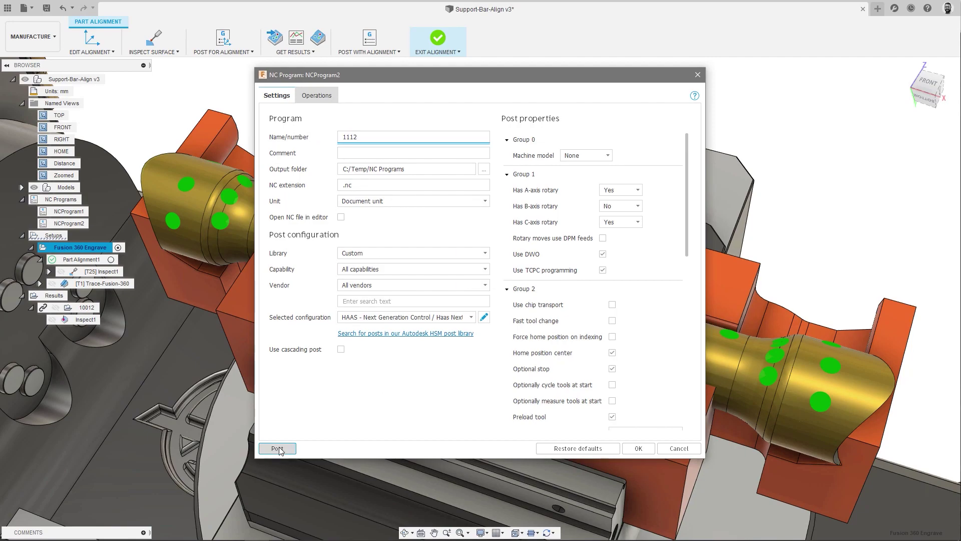
{"action": "left_click", "coordinate": [277, 448]}
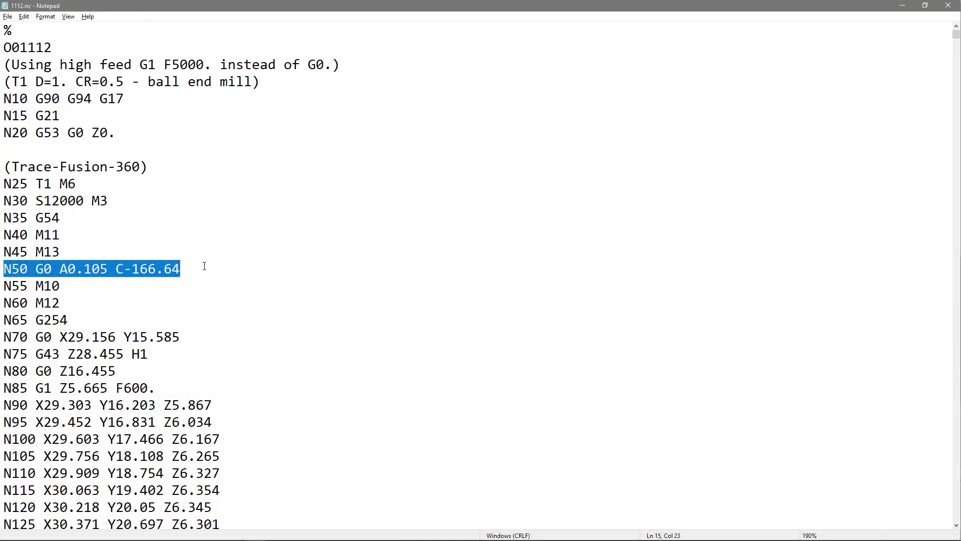
{"action": "scroll", "coordinate": [203, 265], "scroll_direction": "down", "scroll_amount": 1}
{"action": "scroll", "coordinate": [204, 265], "scroll_direction": "down", "scroll_amount": 10}
{"action": "scroll", "coordinate": [203, 266], "scroll_direction": "down", "scroll_amount": 15}
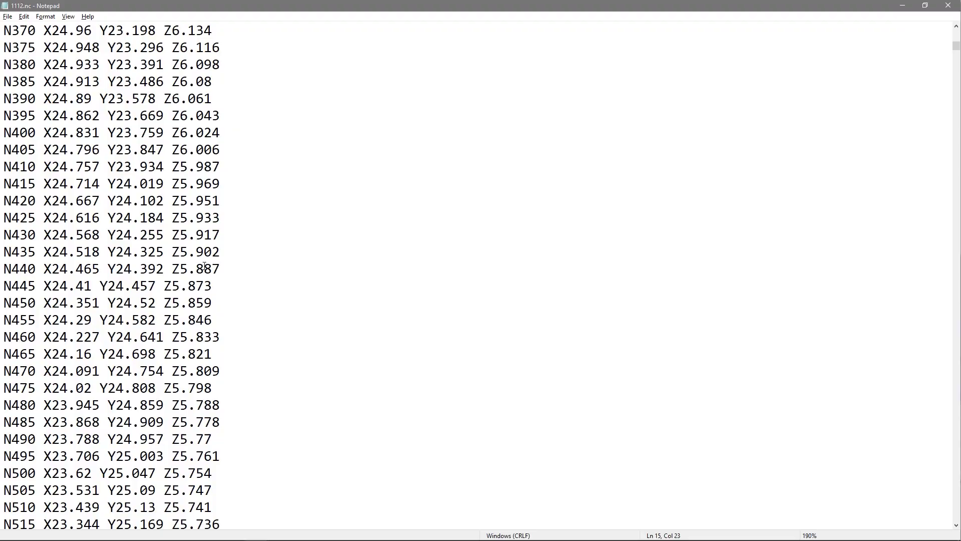